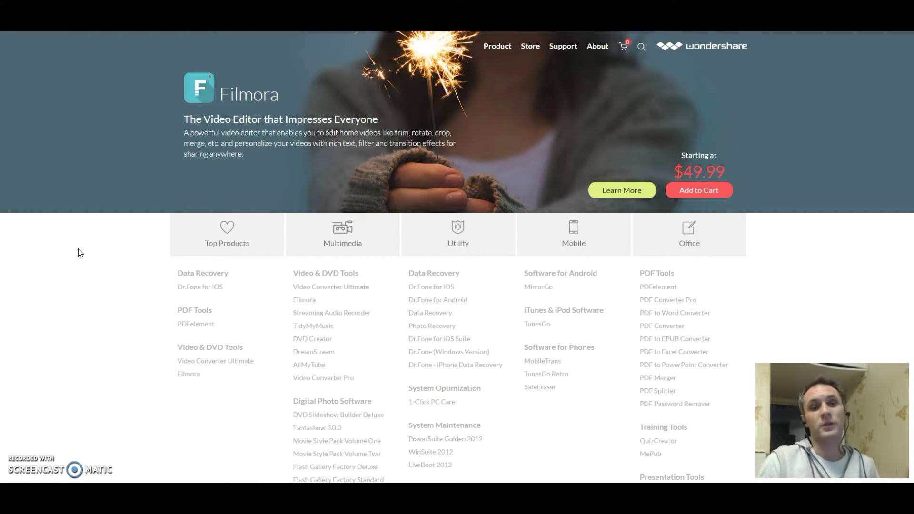
Bring up File Explorer on the empty D:\youtube folder over the YouTube Videos page
click(63, 65)
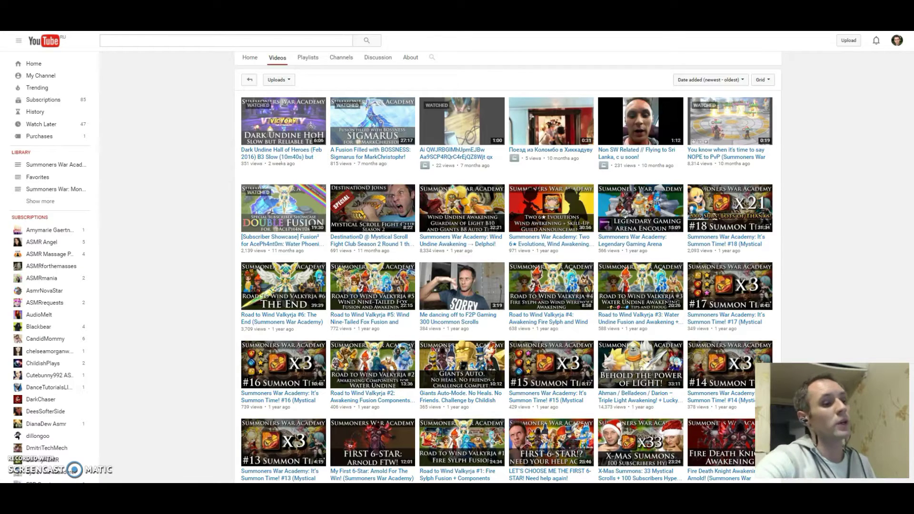
key(alt+Tab)
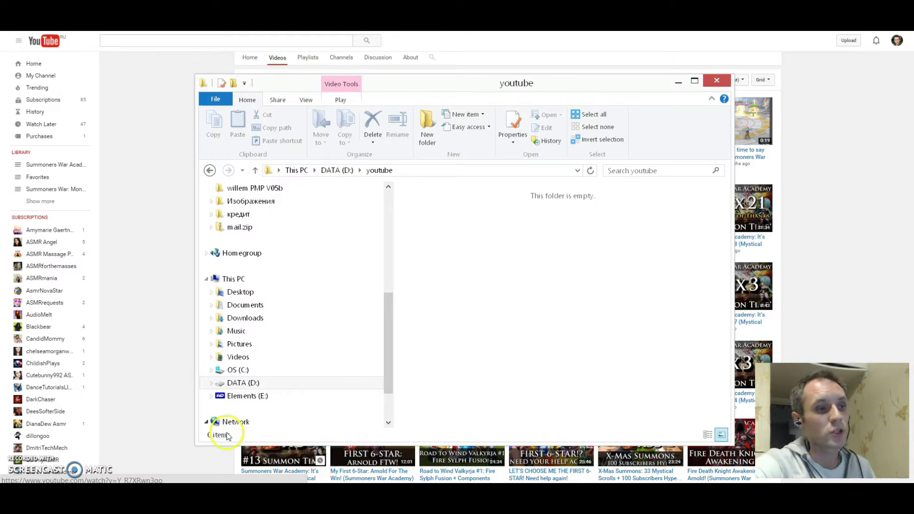
Browse the 69 project folders inside the youtube folder on Elements (E:)
click(270, 395)
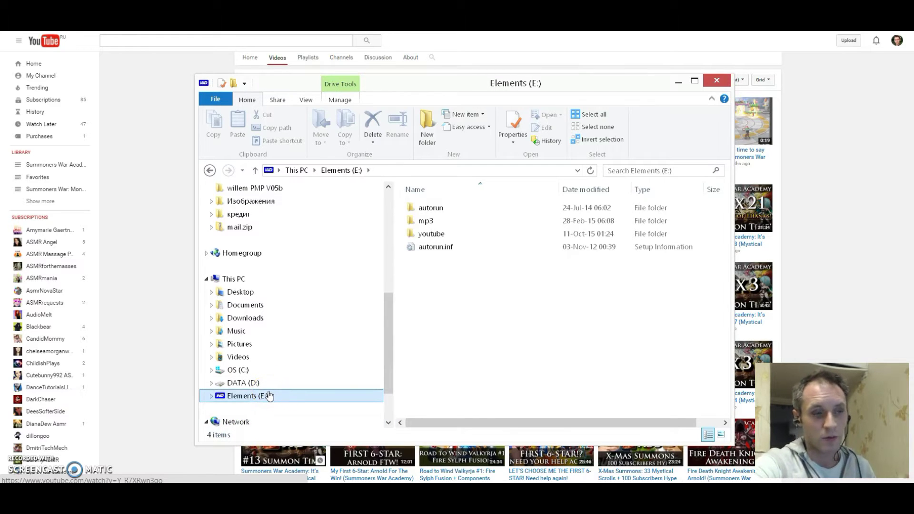
double_click(431, 234)
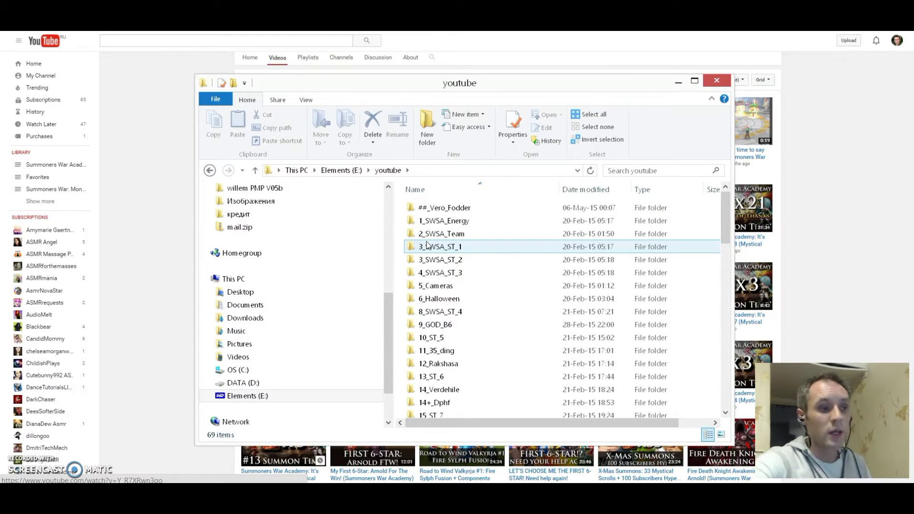
Open D:\youtube and confirm it contains no files
click(253, 386)
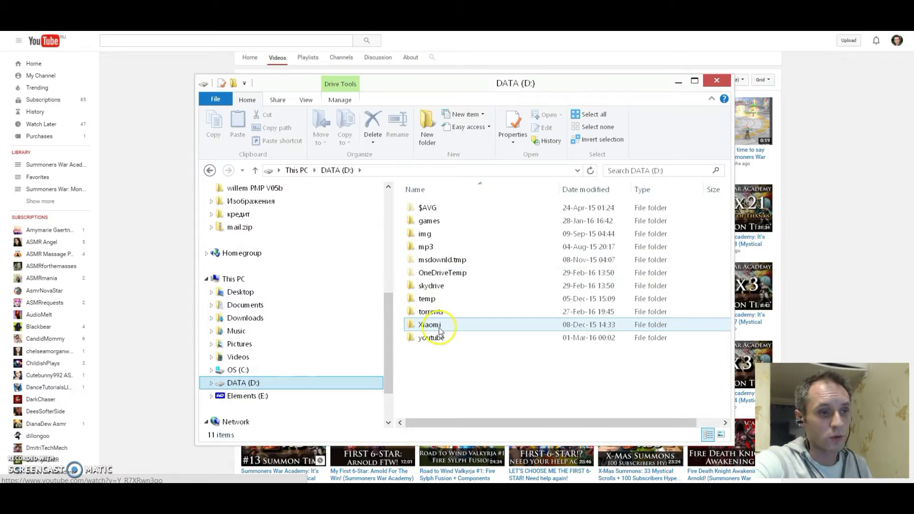
click(433, 338)
double_click(443, 341)
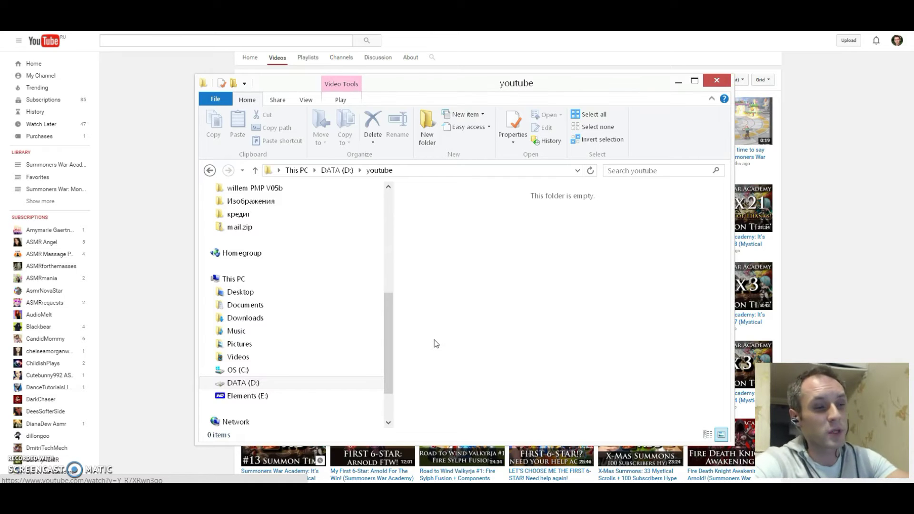
key(super)
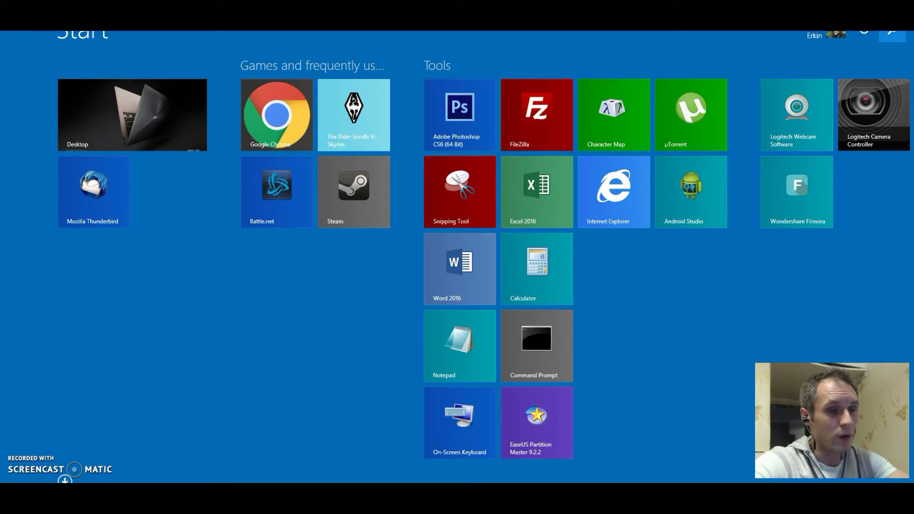
key(super+s)
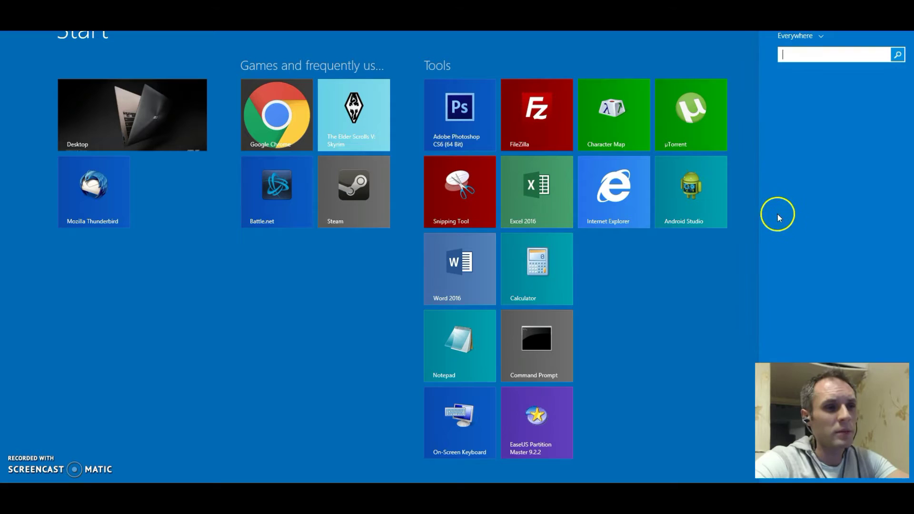
click(745, 228)
key(super)
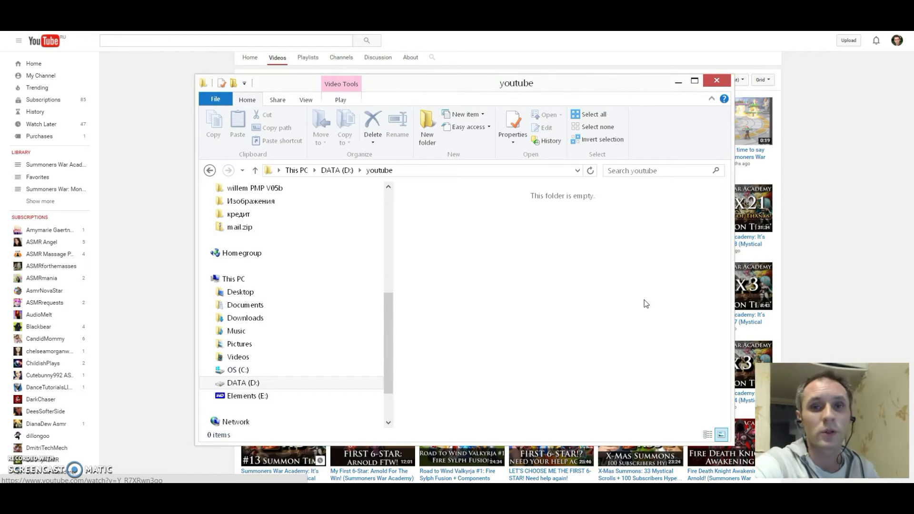
Copy the project file 52.wve from E:\youtube\52_Valkyrja_5 to the clipboard
click(247, 395)
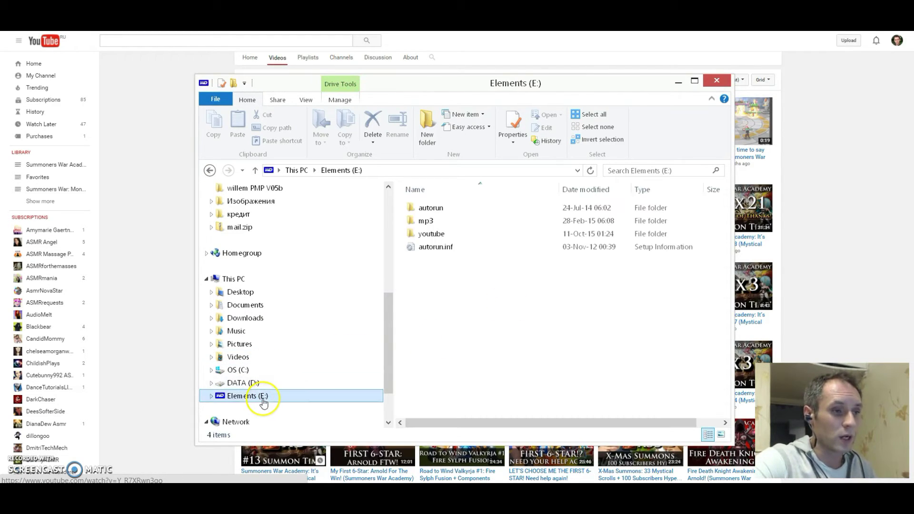
double_click(430, 234)
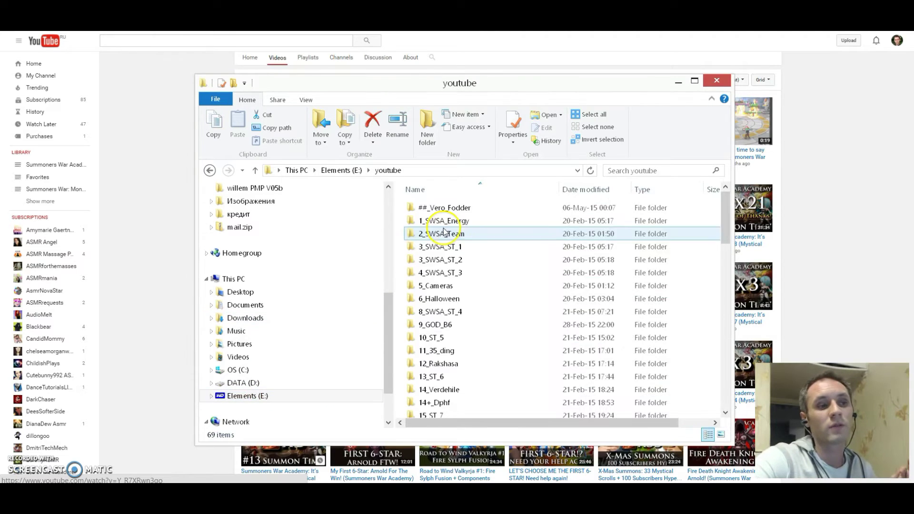
scroll(466, 272, down, 5)
scroll(500, 314, down, 1)
scroll(507, 321, down, 1)
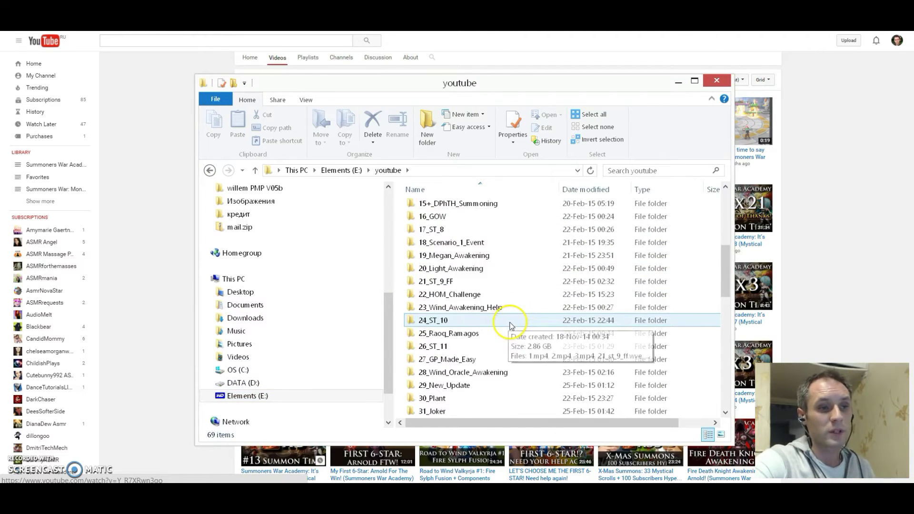
scroll(510, 323, down, 1)
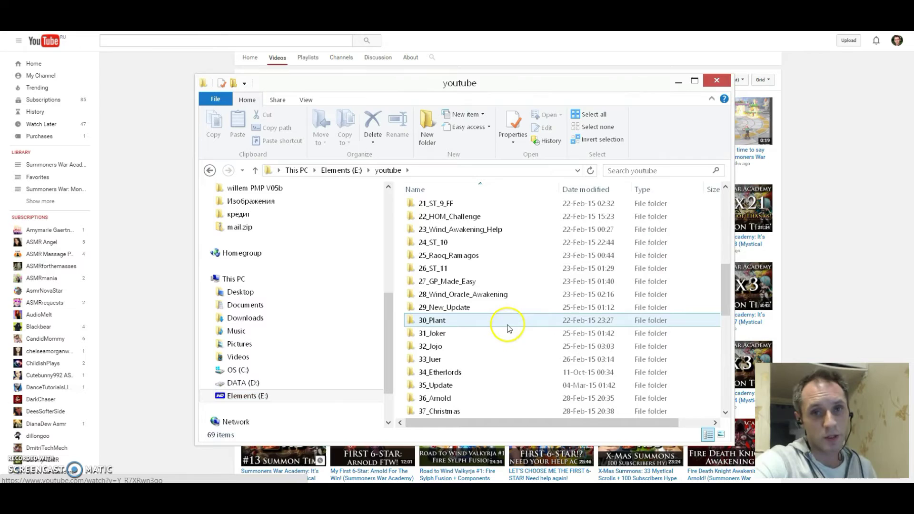
scroll(511, 333, down, 1)
scroll(510, 334, down, 1)
scroll(507, 328, down, 2)
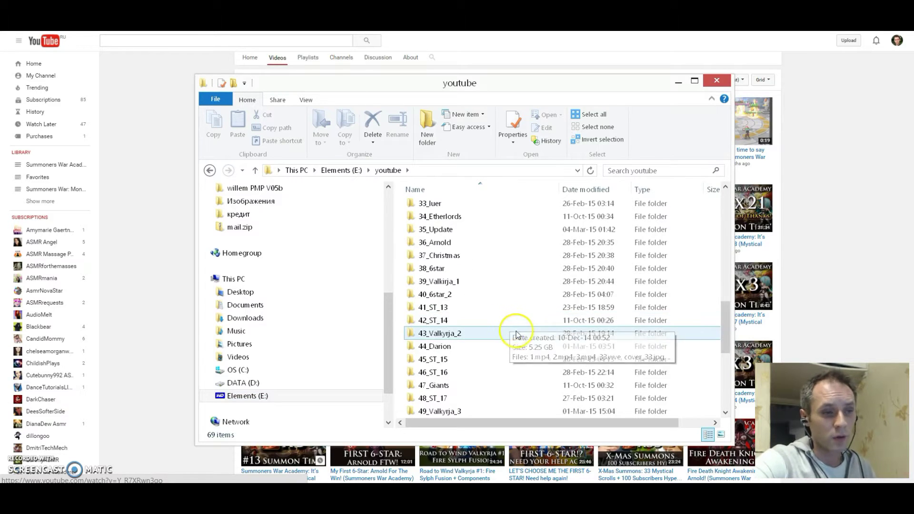
scroll(501, 332, down, 2)
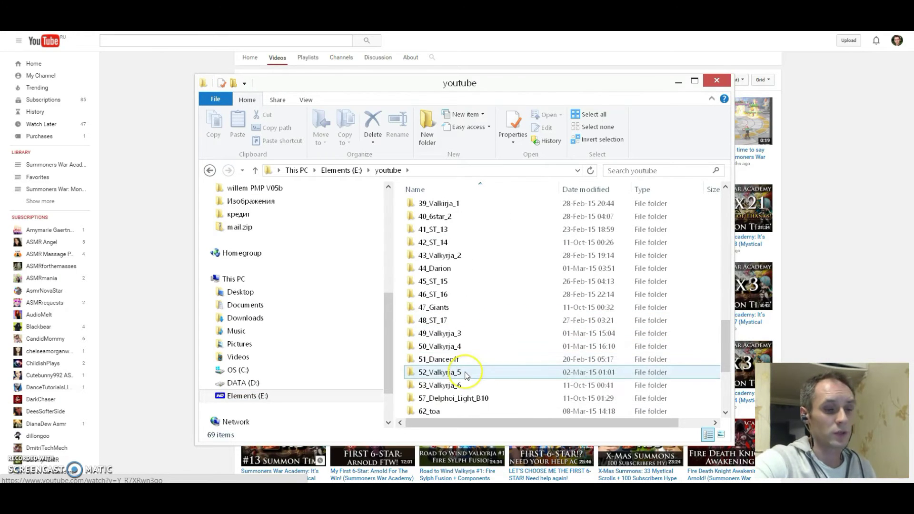
click(466, 376)
double_click(465, 376)
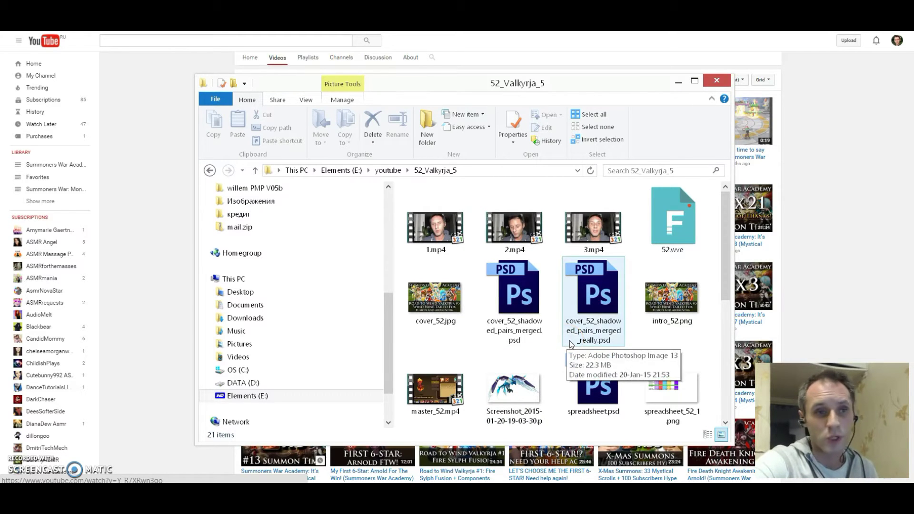
click(665, 221)
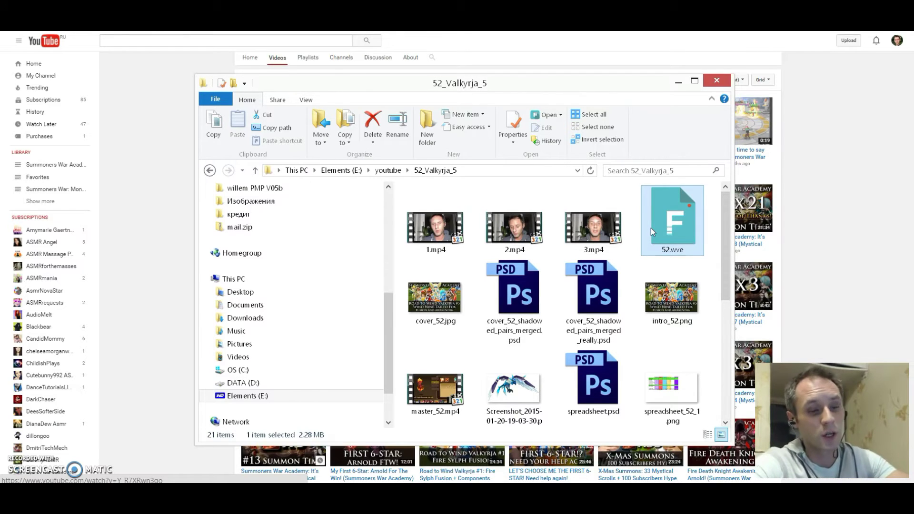
key(ctrl+c)
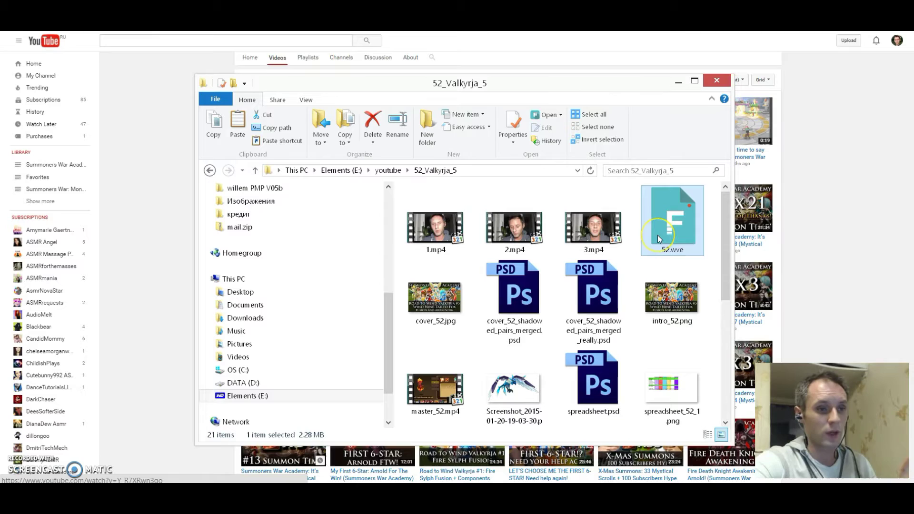
Paste 52.wve into the empty youtube folder on DATA (D:)
click(243, 383)
click(430, 337)
double_click(432, 338)
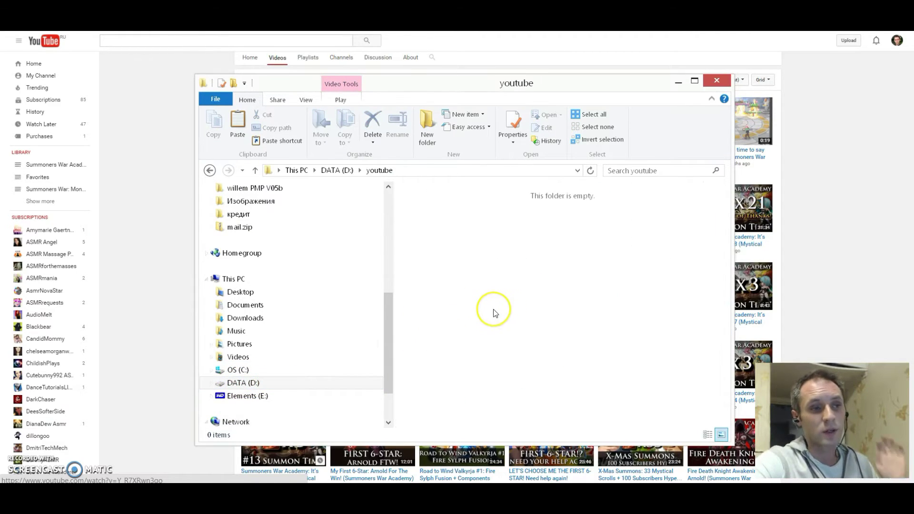
key(ctrl+v)
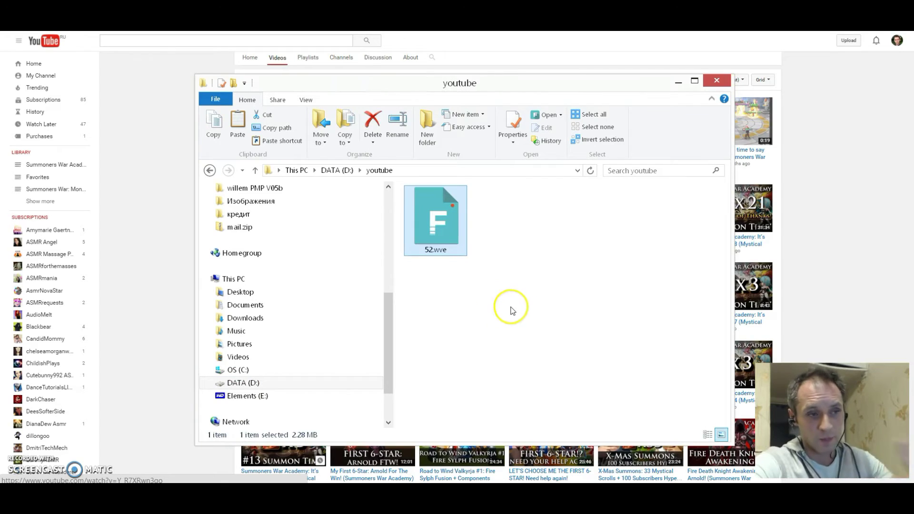
click(512, 309)
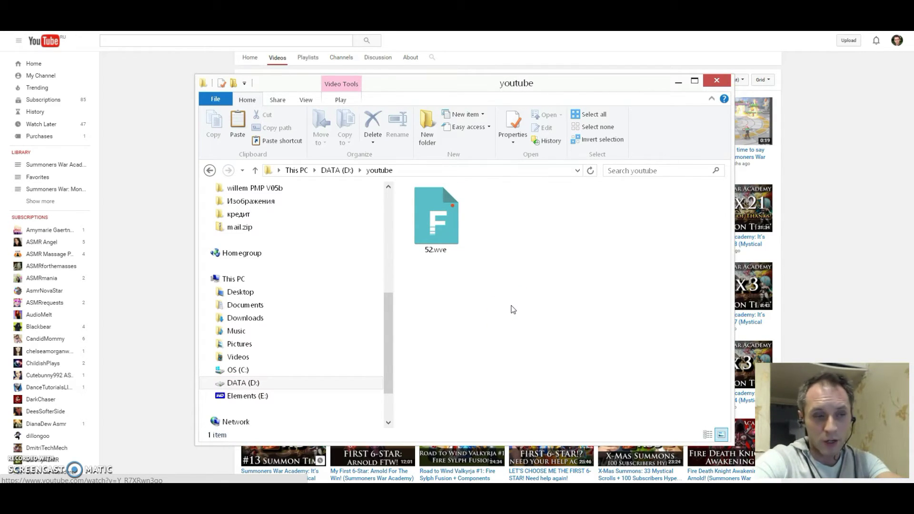
click(490, 290)
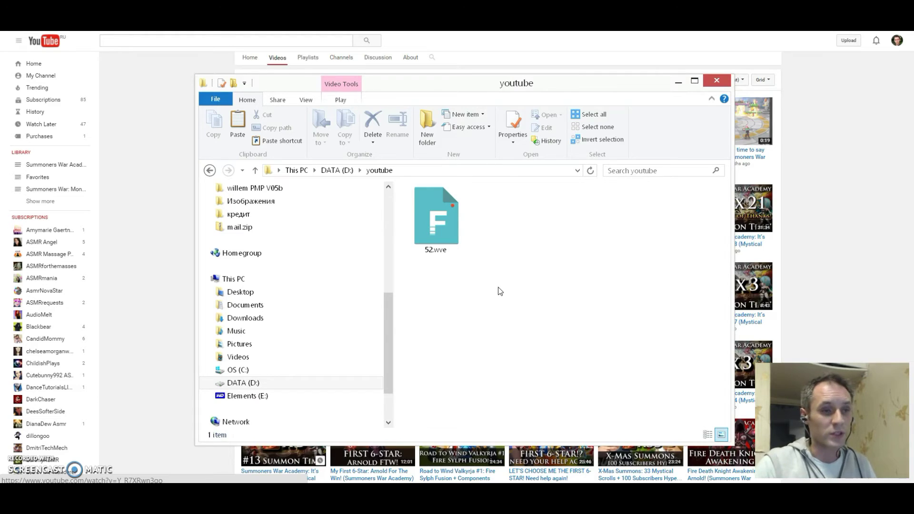
Create a New Text Document in D:\youtube
right_click(652, 252)
mouse_move(700, 397)
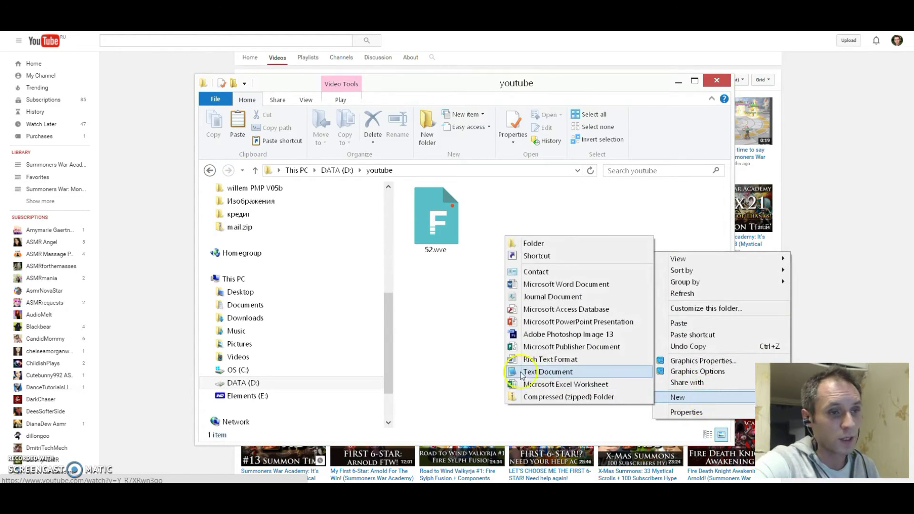
click(549, 372)
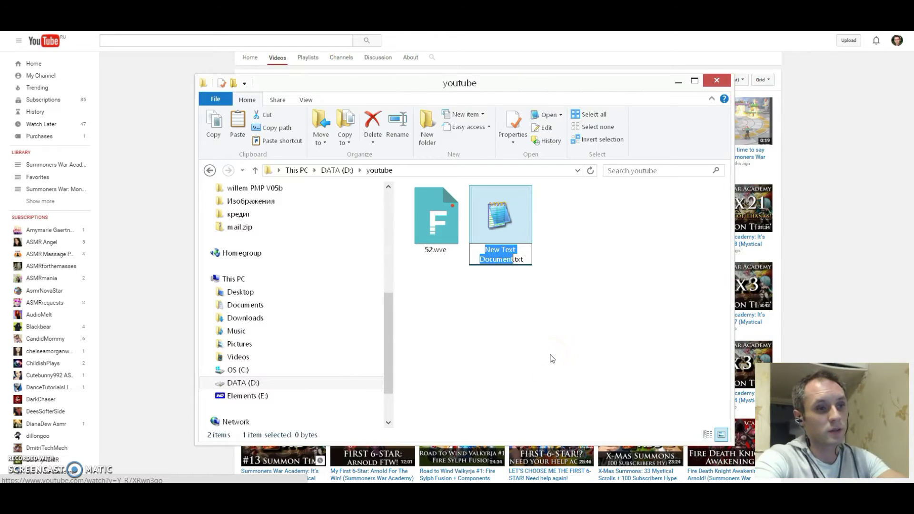
key(Return)
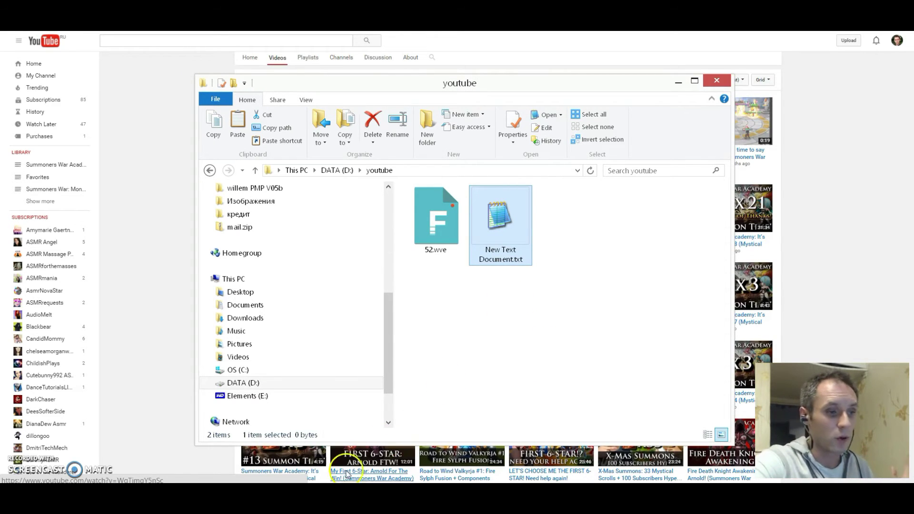
Paste 4.34.mp3 into D:\youtube and open 52.wve in Filmora
key(alt+Tab)
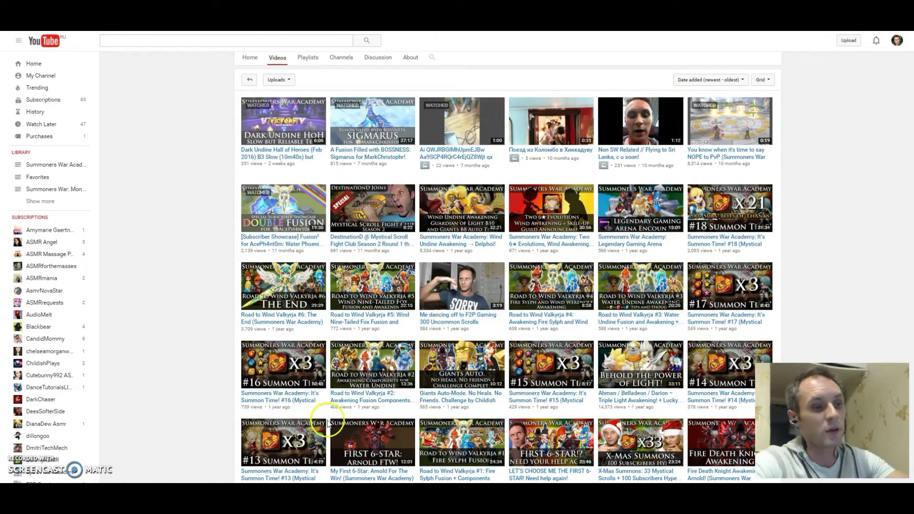
key(super+d)
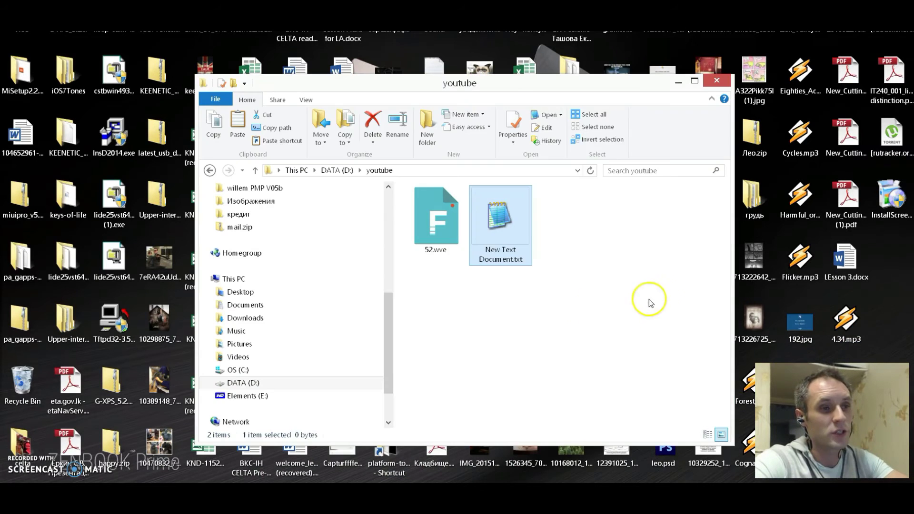
key(ctrl+v)
click(558, 313)
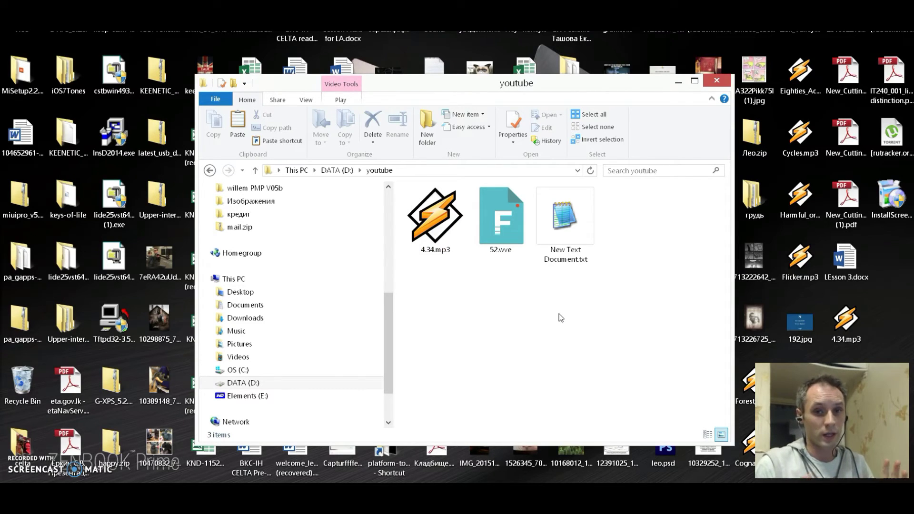
double_click(520, 248)
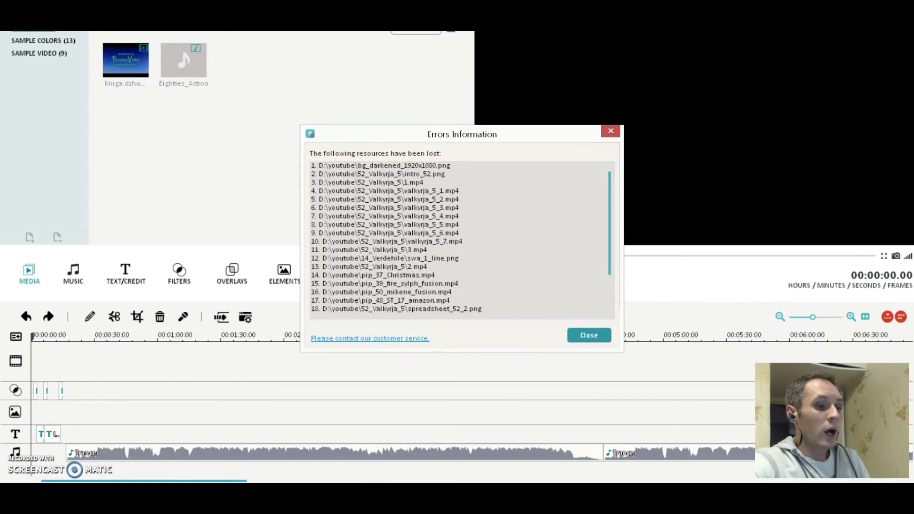
Check 52.wve, New Text Document.txt and 4.34.mp3 in D:\youtube, then close the Errors Information report
click(589, 335)
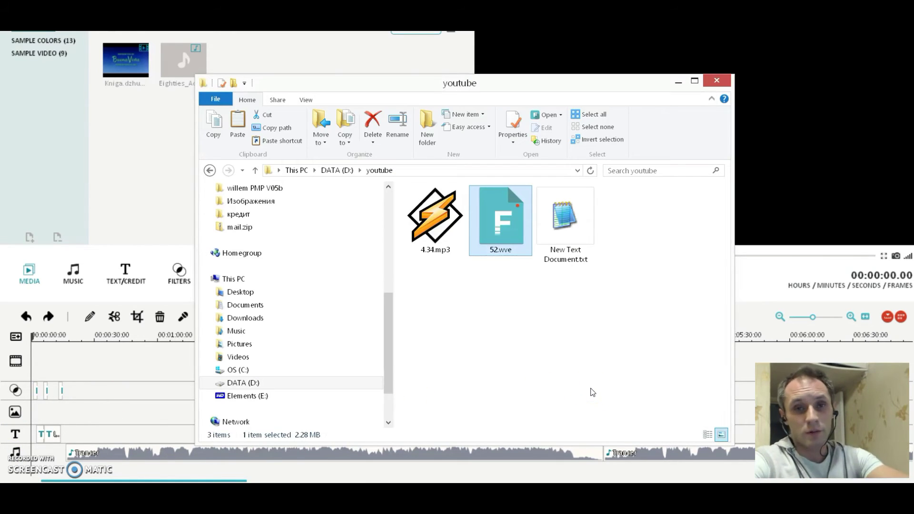
click(584, 329)
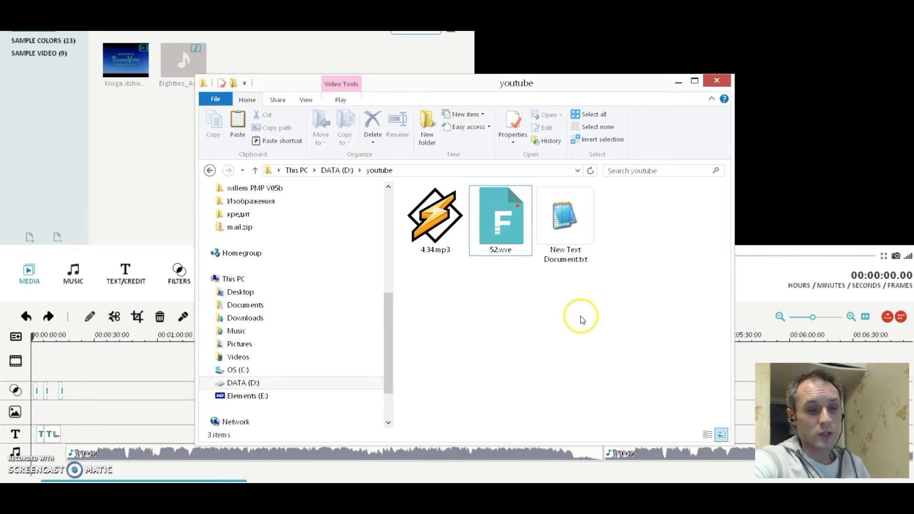
click(589, 247)
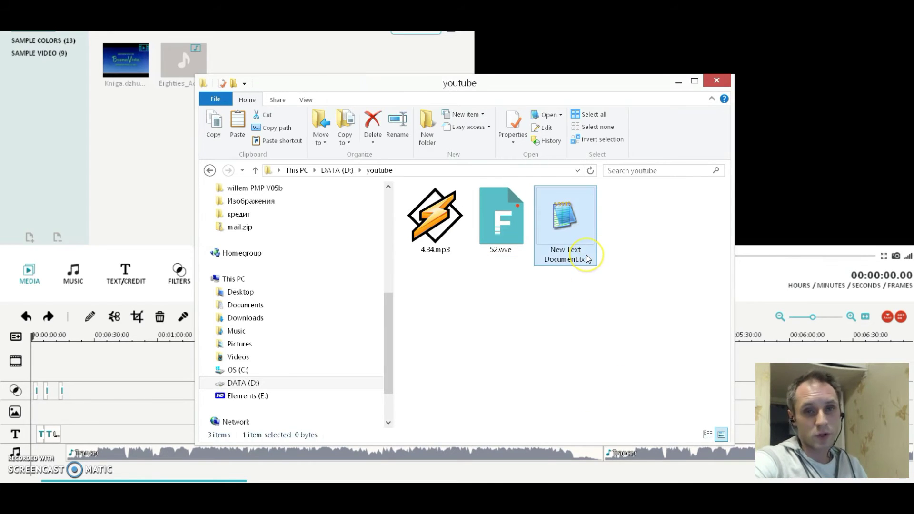
click(431, 227)
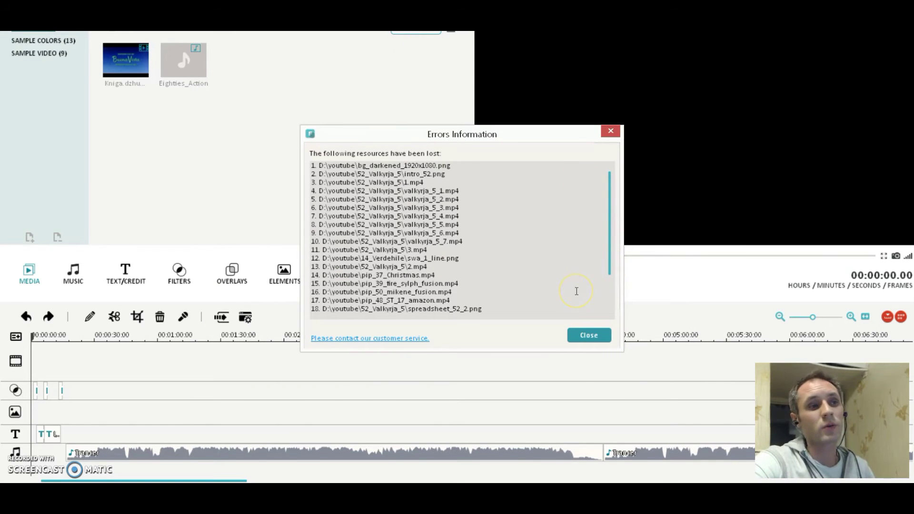
click(588, 335)
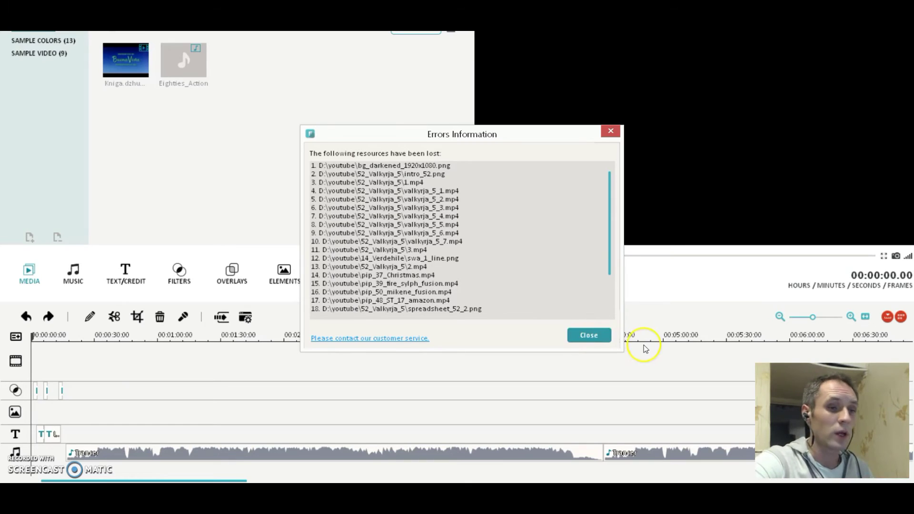
click(589, 334)
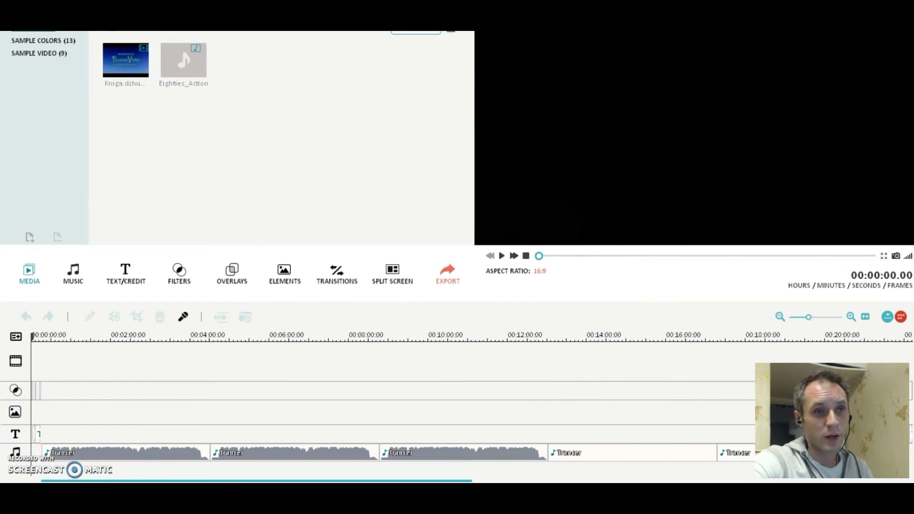
Exit Filmora, answering No to saving changes to the 52.wve project
click(871, 215)
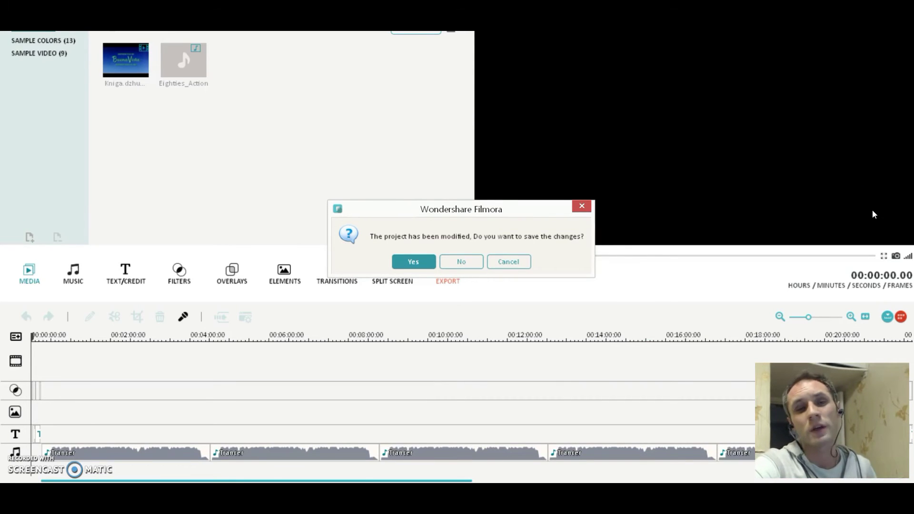
click(641, 148)
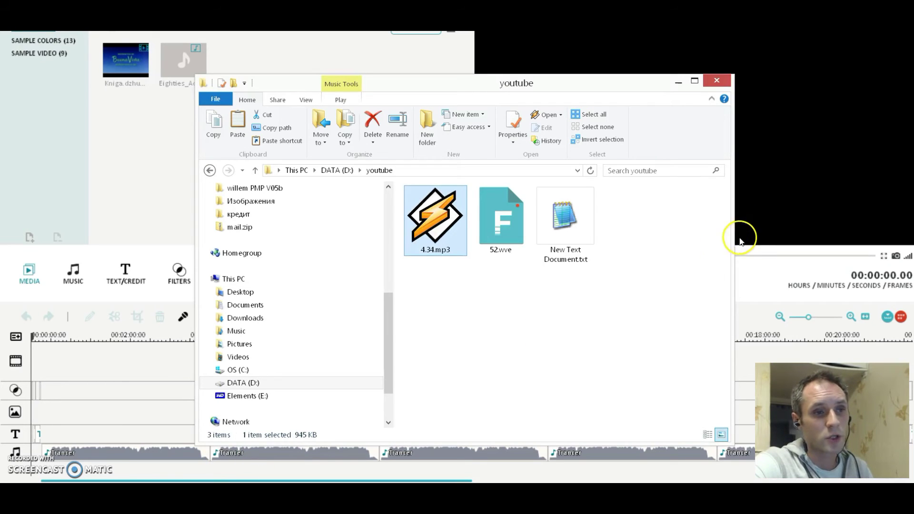
drag(735, 238, 554, 238)
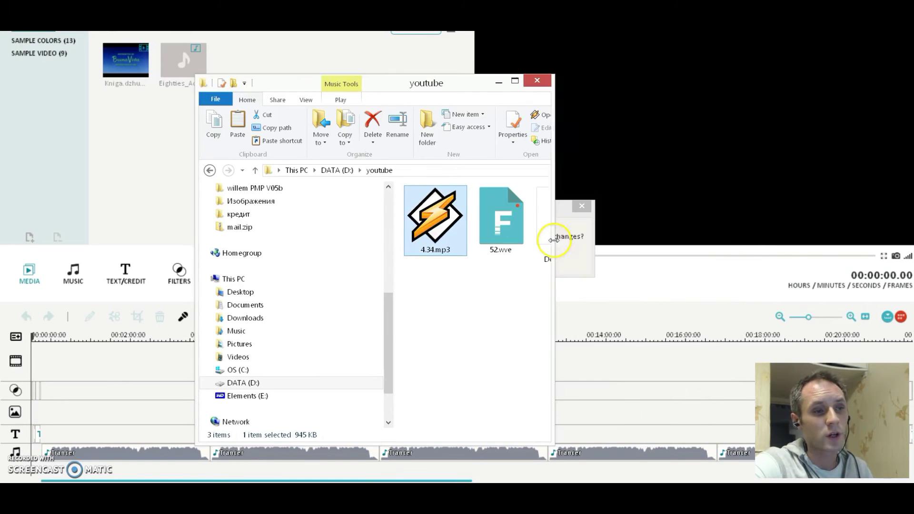
drag(390, 86, 207, 83)
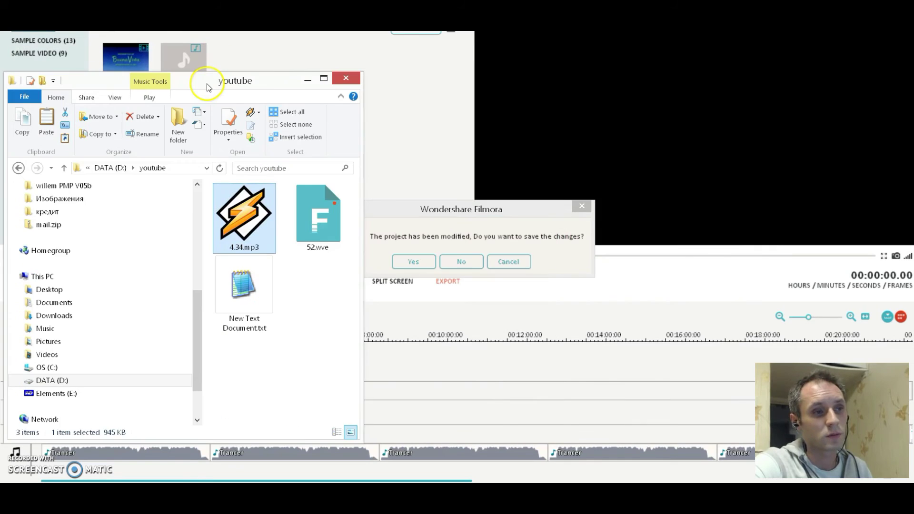
drag(471, 209, 532, 199)
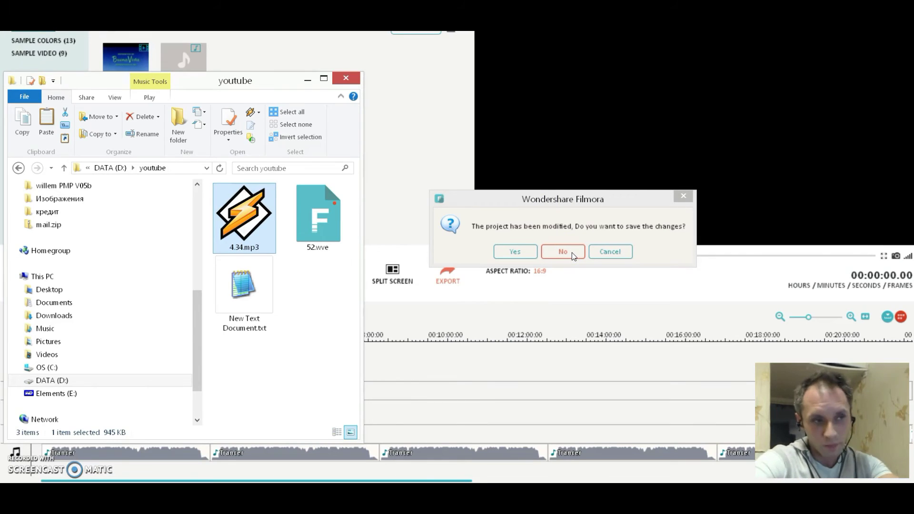
click(572, 252)
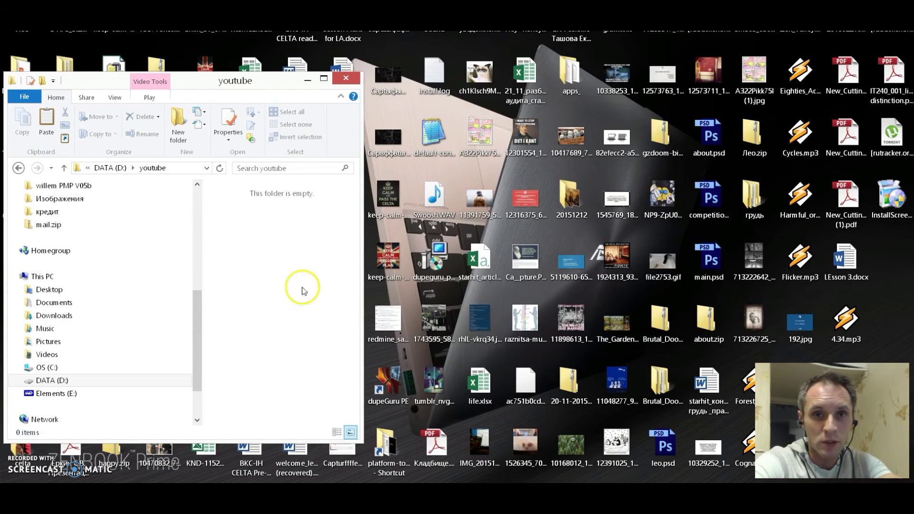
Open the Recycle Bin maximized, showing its 48 deleted items
drag(215, 81, 464, 72)
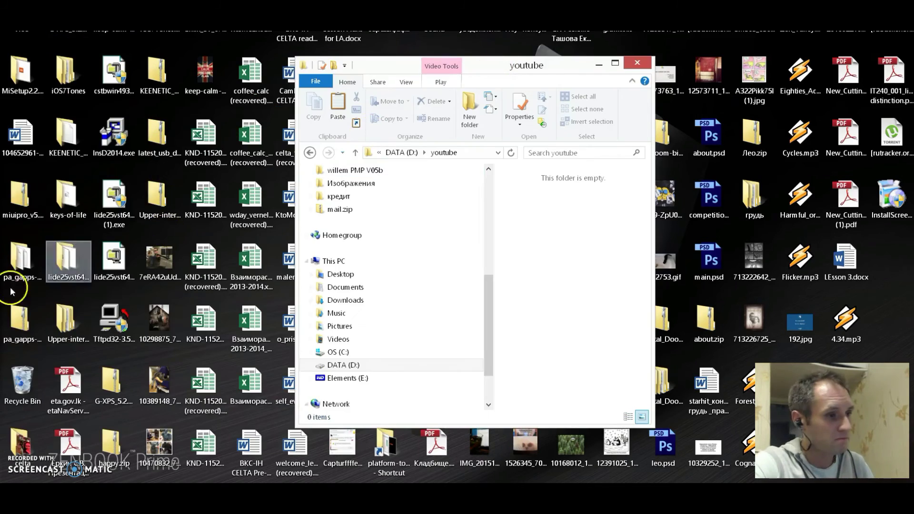
double_click(22, 386)
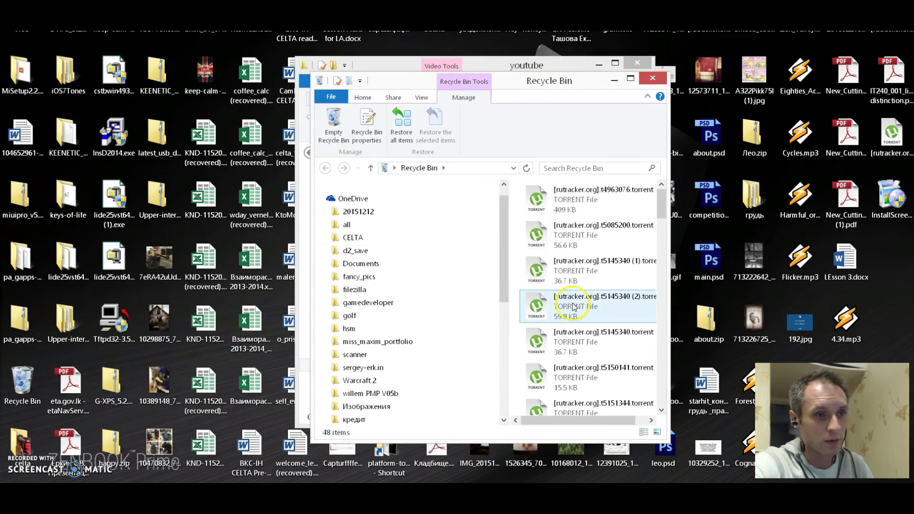
double_click(563, 81)
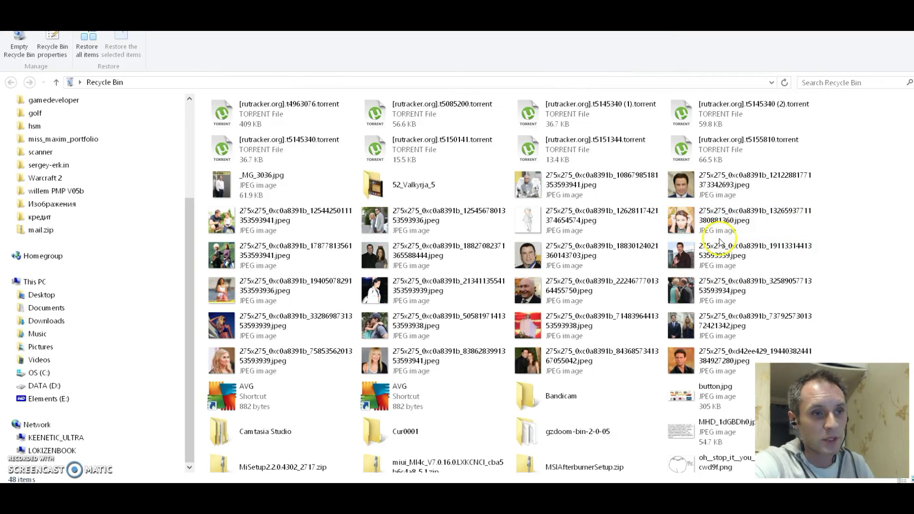
scroll(742, 243, down, 2)
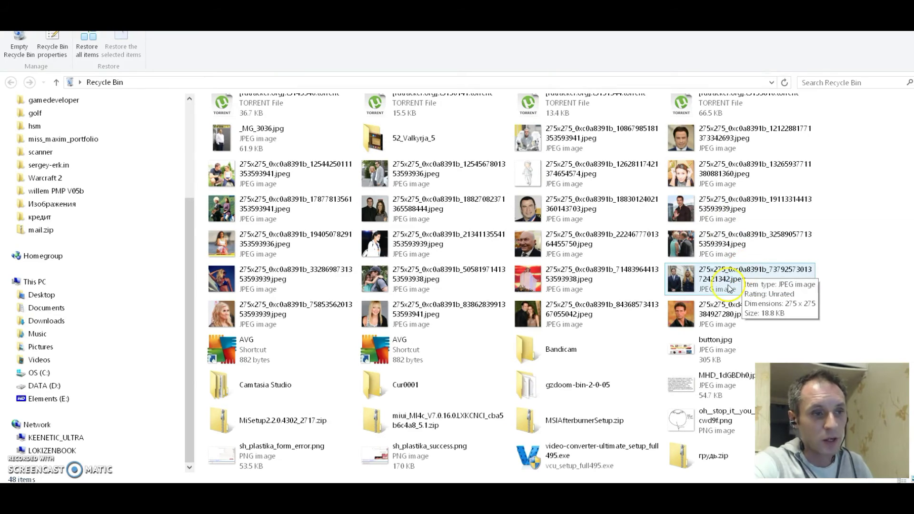
scroll(639, 337, up, 2)
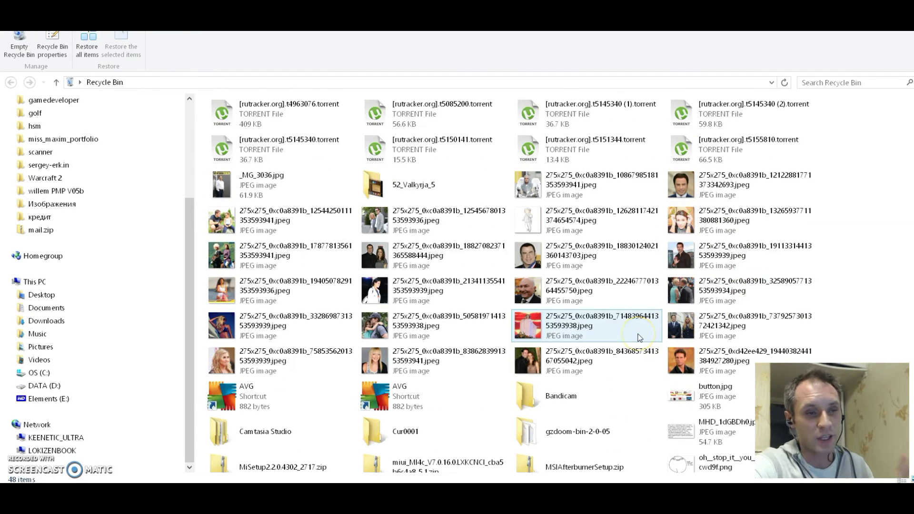
mouse_move(413, 138)
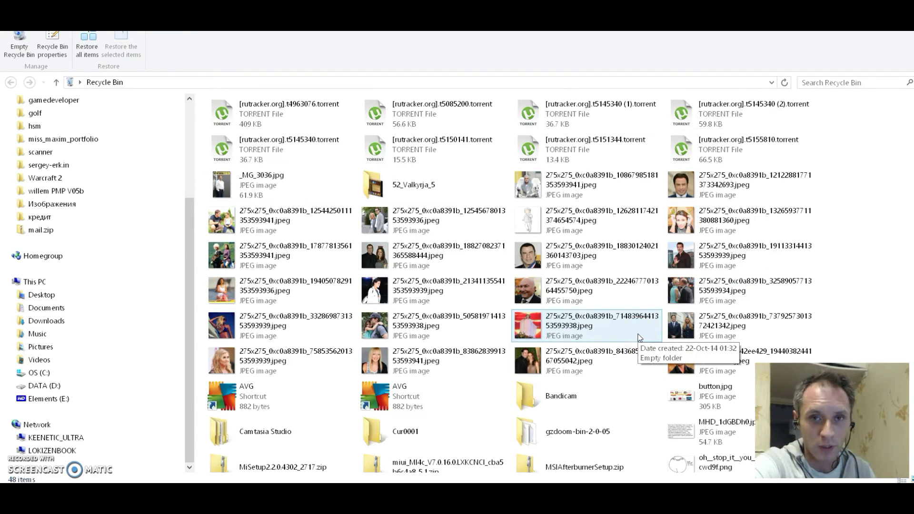
scroll(658, 291, down, 2)
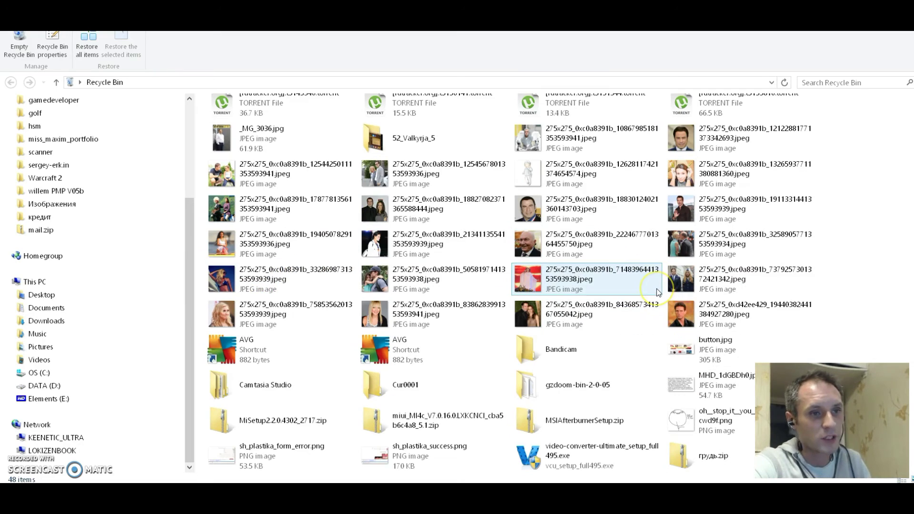
mouse_move(586, 325)
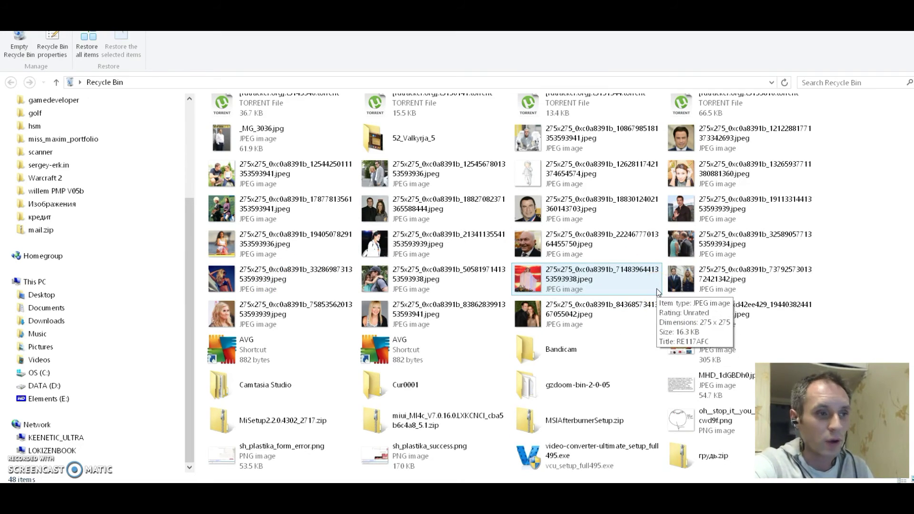
scroll(657, 292, up, 2)
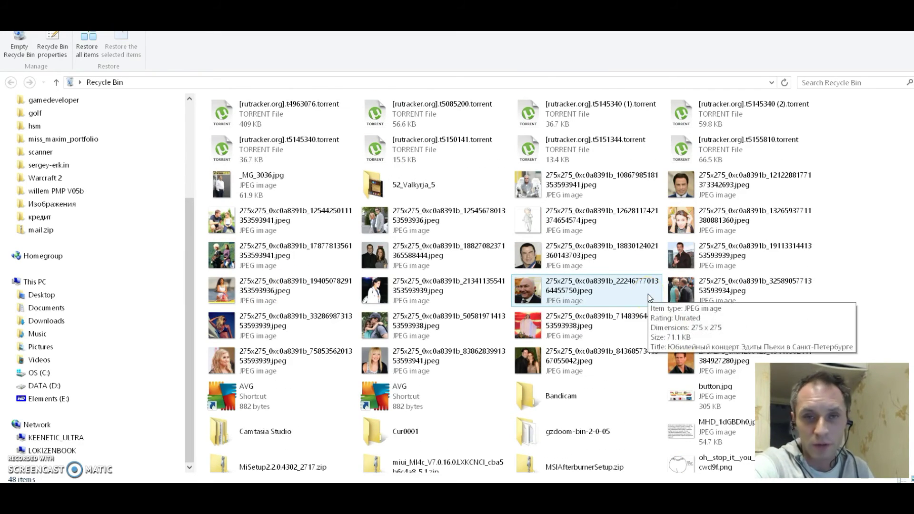